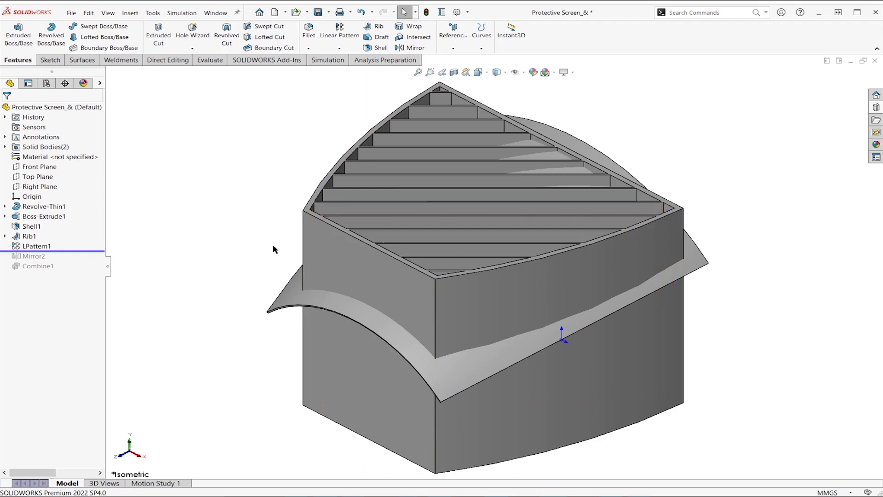
# Roll forward to include Mirror2 and confirm it mirrors LPattern1 about Right Plane.
pyautogui.moveTo(76, 252); pyautogui.dragTo(76, 261)
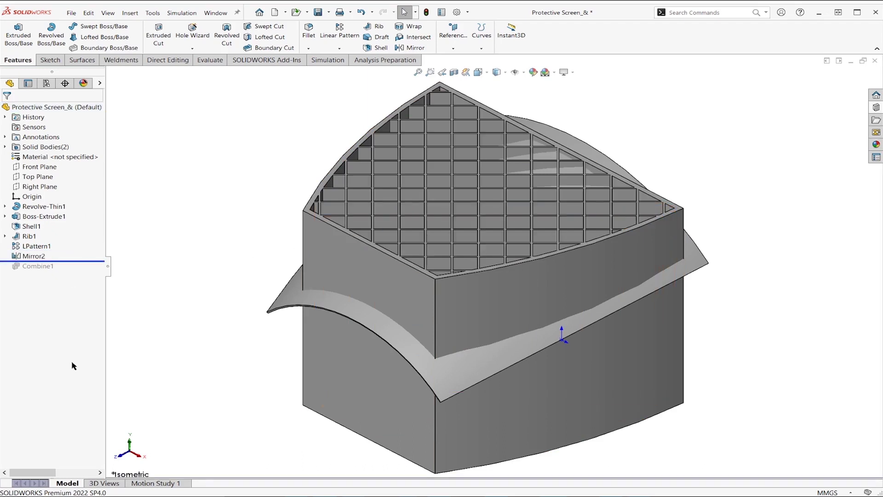
pyautogui.rightClick(36, 258)
pyautogui.click(34, 240)
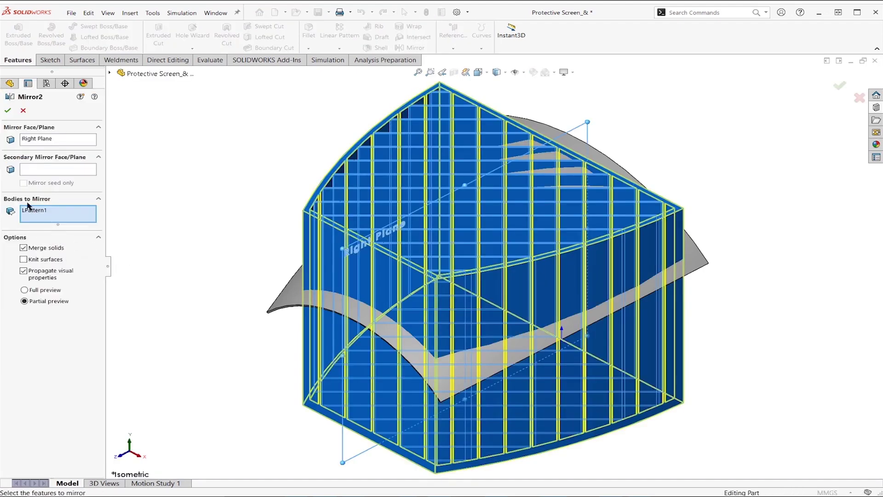
pyautogui.click(12, 115)
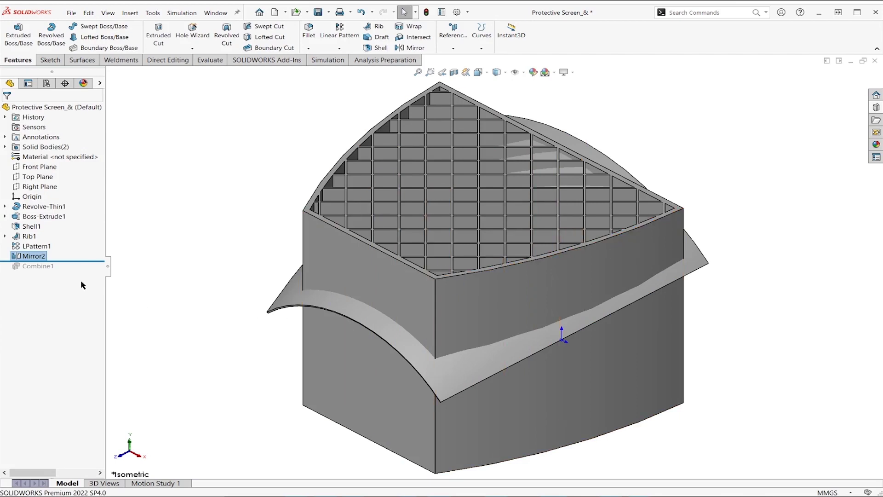
# Preview the Combine1 lattice, then roll back to just after LPattern1.
pyautogui.moveTo(68, 261); pyautogui.dragTo(71, 272)
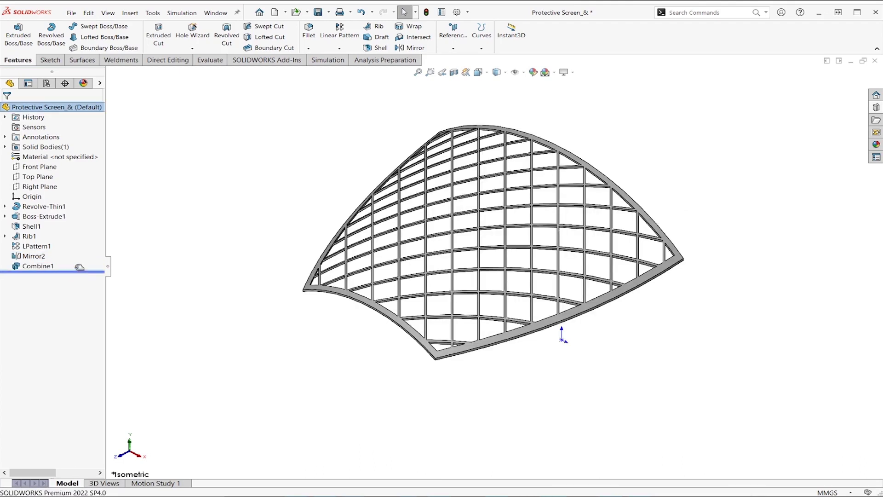
pyautogui.moveTo(79, 267); pyautogui.dragTo(79, 251)
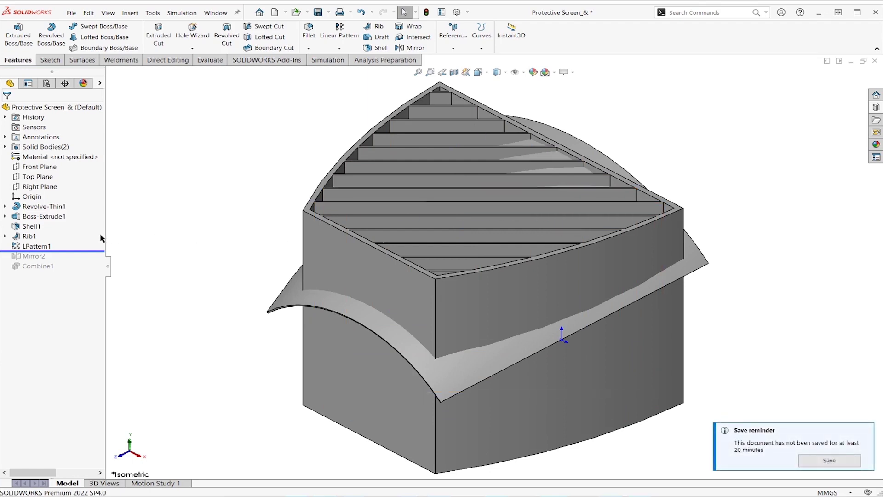
# Before Rib1, create Plane1 offset 1 mm down into the box from its top face.
pyautogui.moveTo(67, 251); pyautogui.dragTo(74, 232)
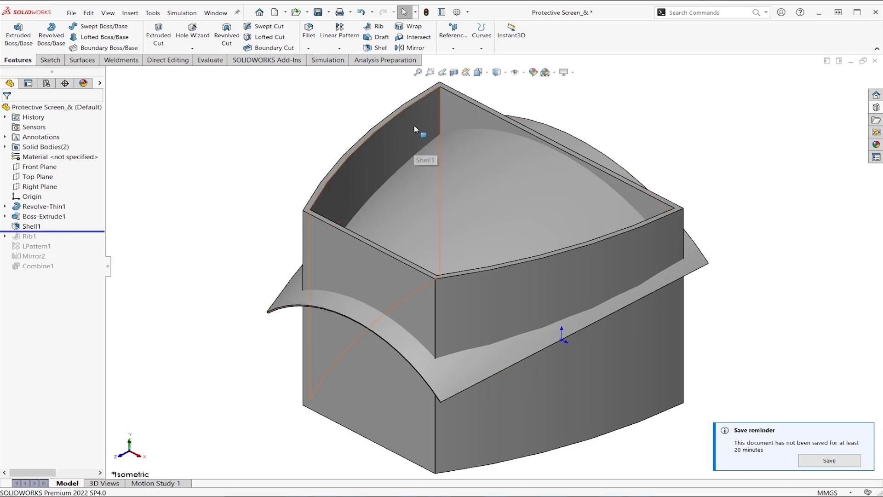
pyautogui.click(417, 105)
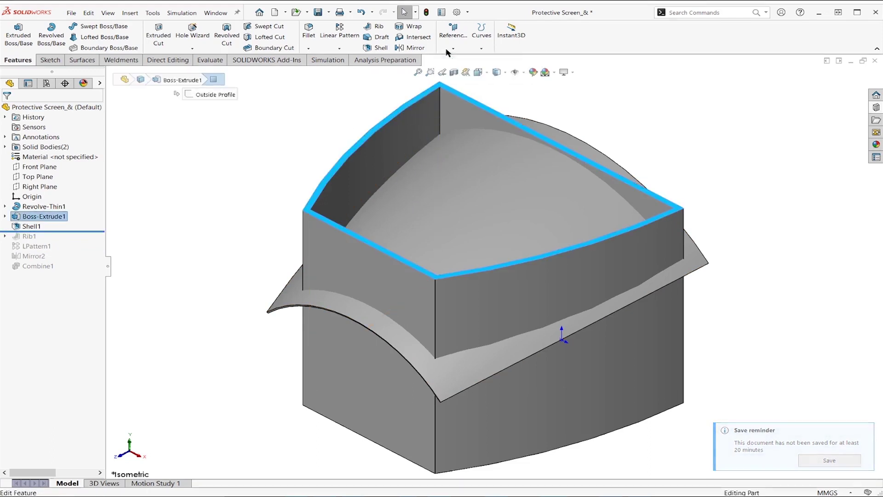
pyautogui.click(453, 47)
pyautogui.click(457, 60)
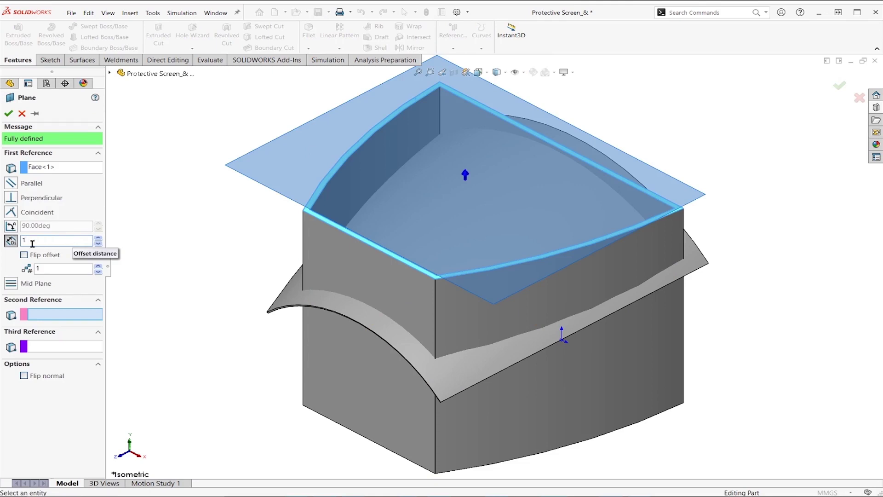
pyautogui.write('1')
pyautogui.press('Return')
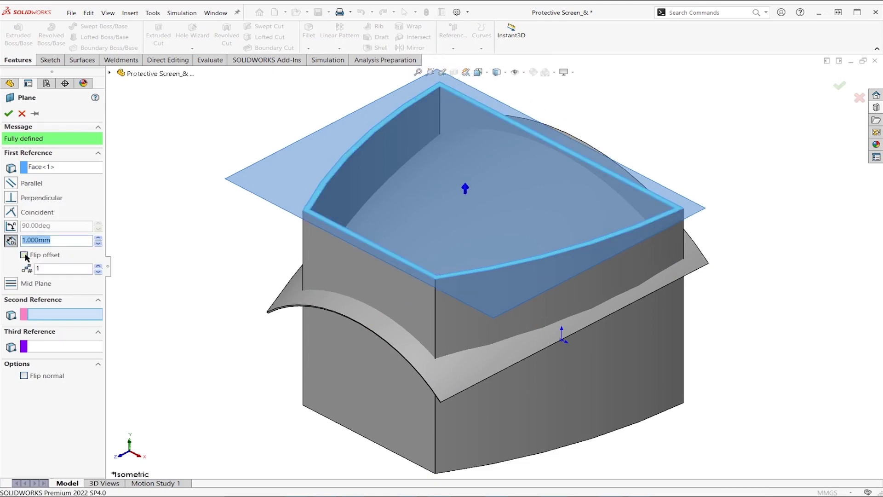
pyautogui.click(25, 255)
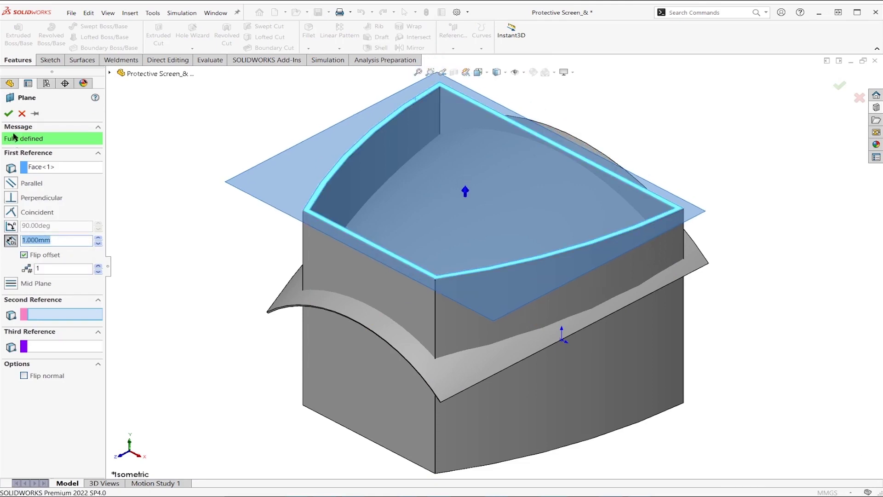
pyautogui.click(9, 113)
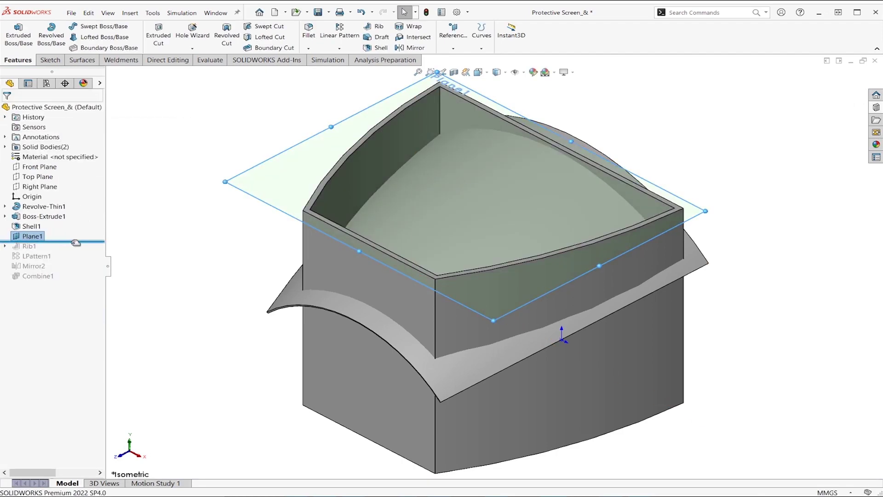
# Roll forward past LPattern1 and move Rib1's sketch onto Plane1.
pyautogui.moveTo(76, 246); pyautogui.dragTo(71, 268)
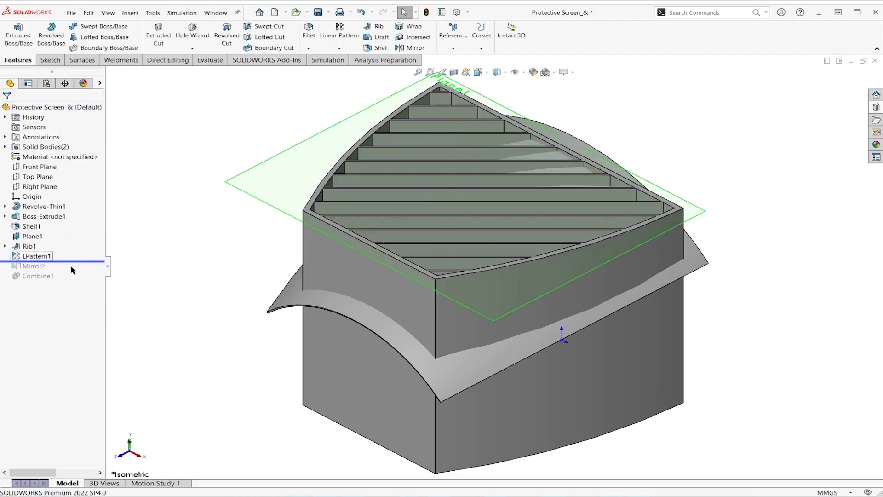
pyautogui.click(5, 247)
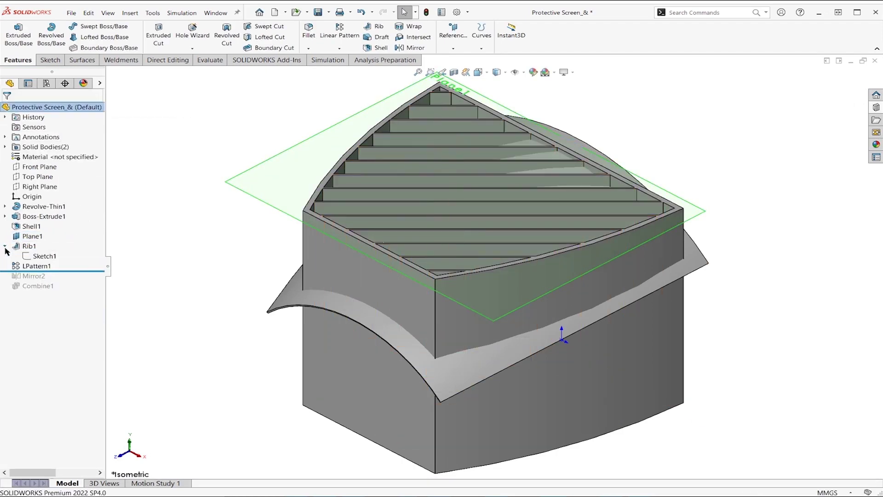
pyautogui.rightClick(35, 257)
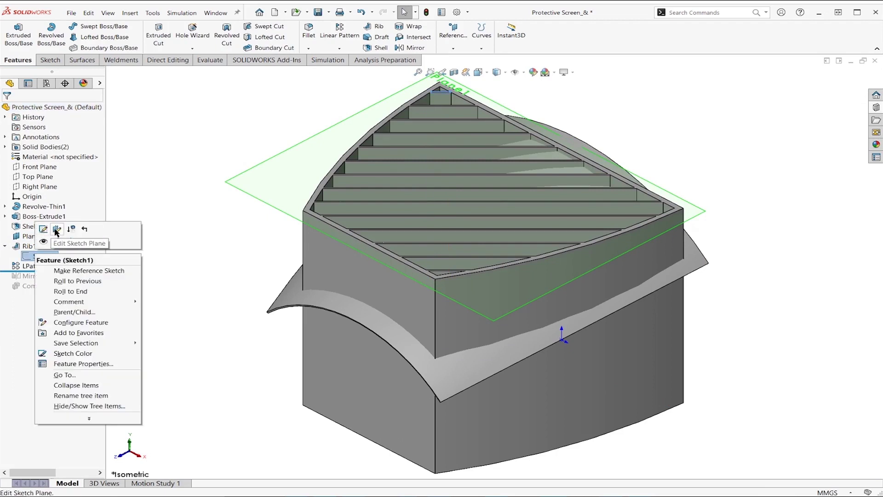
pyautogui.click(57, 230)
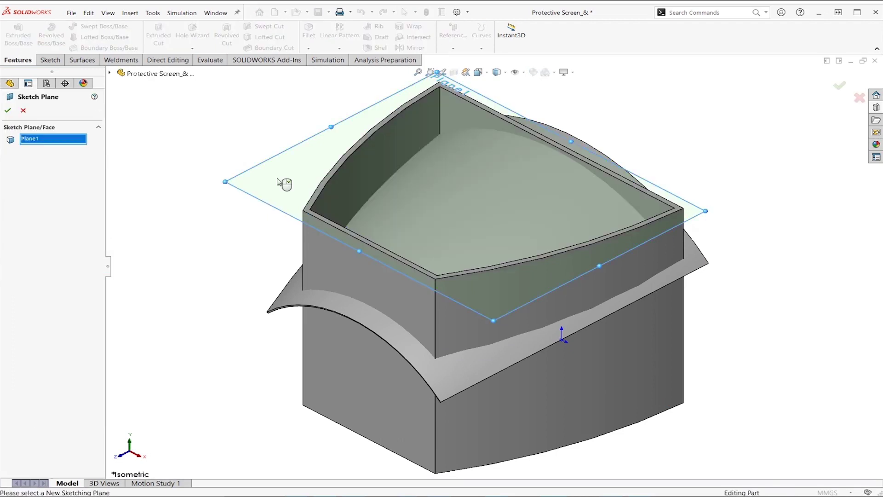
pyautogui.click(9, 111)
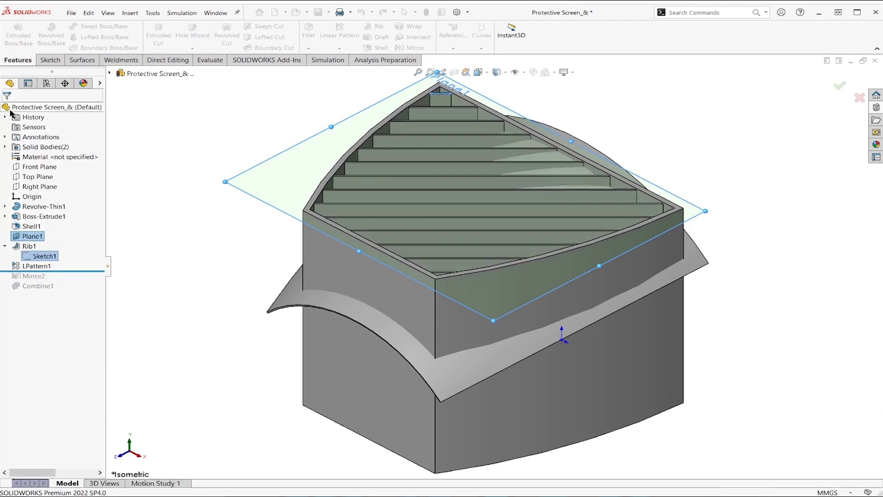
# Hide Plane1 and inspect the parallel ribs from above.
pyautogui.rightClick(256, 168)
pyautogui.click(290, 155)
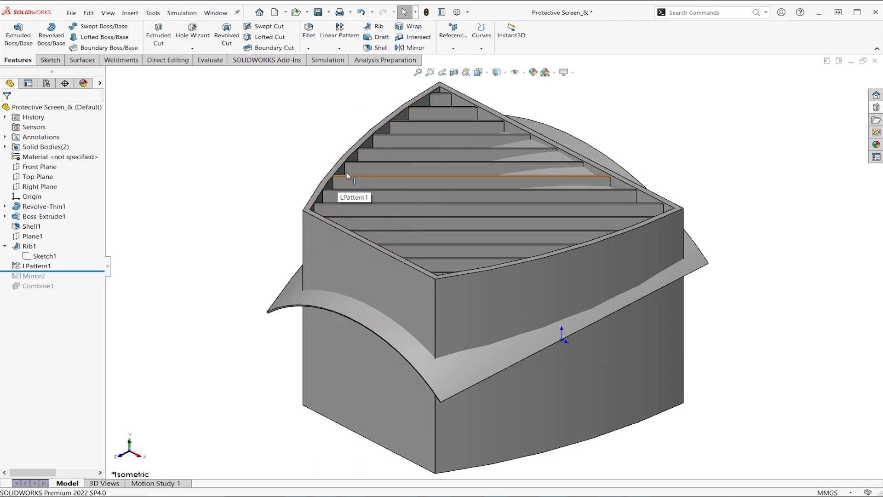
pyautogui.scroll(-5, 372, 173)
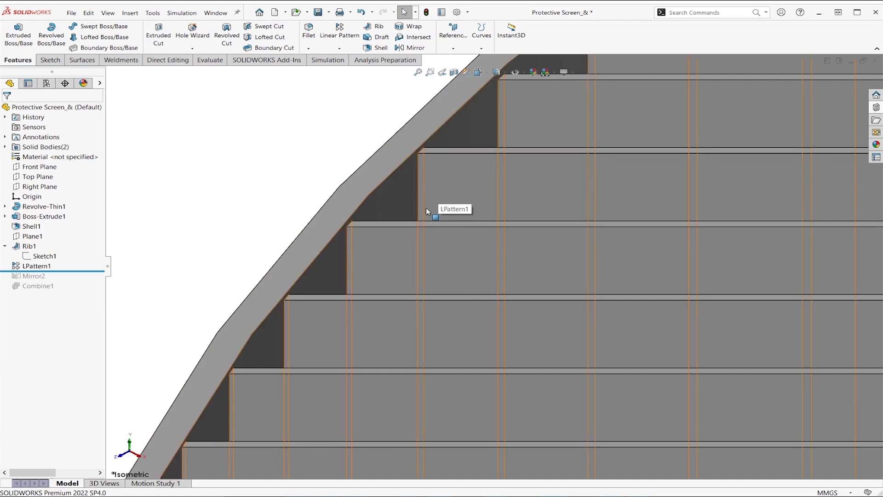
pyautogui.scroll(3, 618, 250)
pyautogui.scroll(5, 619, 249)
pyautogui.moveTo(621, 257); pyautogui.dragTo(718, 264, button='middle')
pyautogui.scroll(-5, 740, 260)
# On the box's outer top face, sketch a diagonal line across the frame's corner.
pyautogui.click(808, 244)
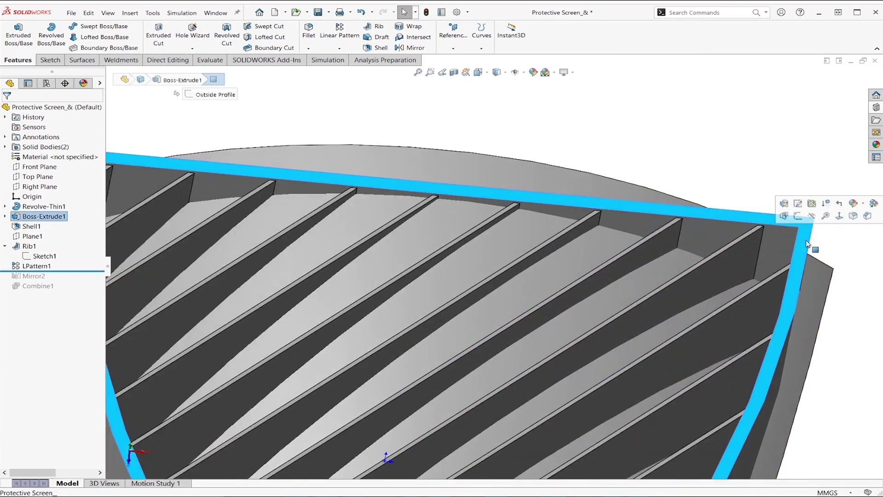
pyautogui.click(799, 216)
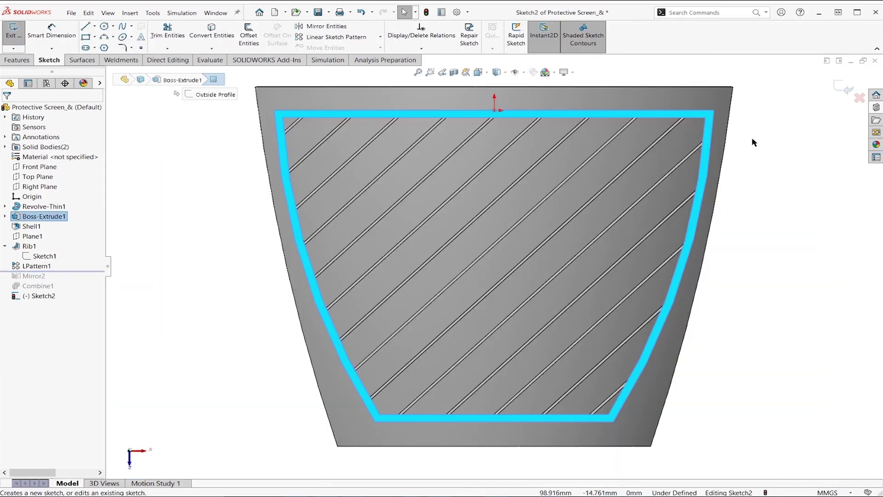
pyautogui.scroll(-3, 753, 142)
pyautogui.press('l')
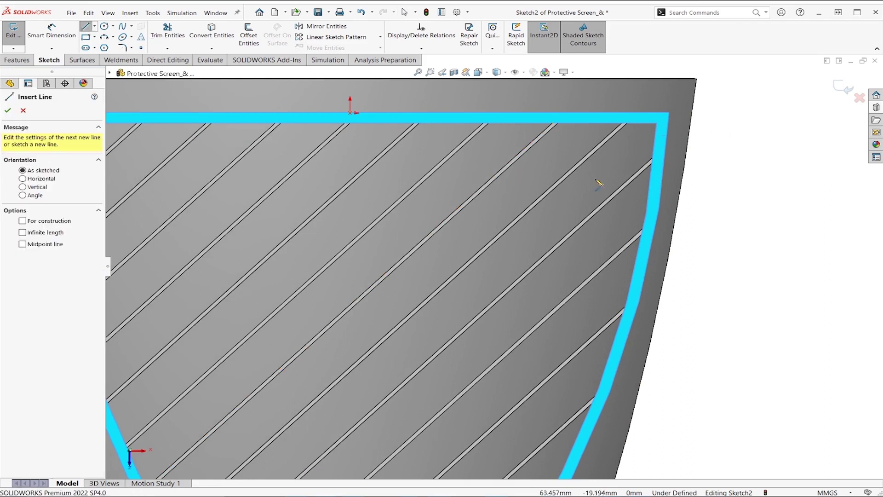
pyautogui.click(610, 124)
pyautogui.click(654, 153)
pyautogui.press('Escape')
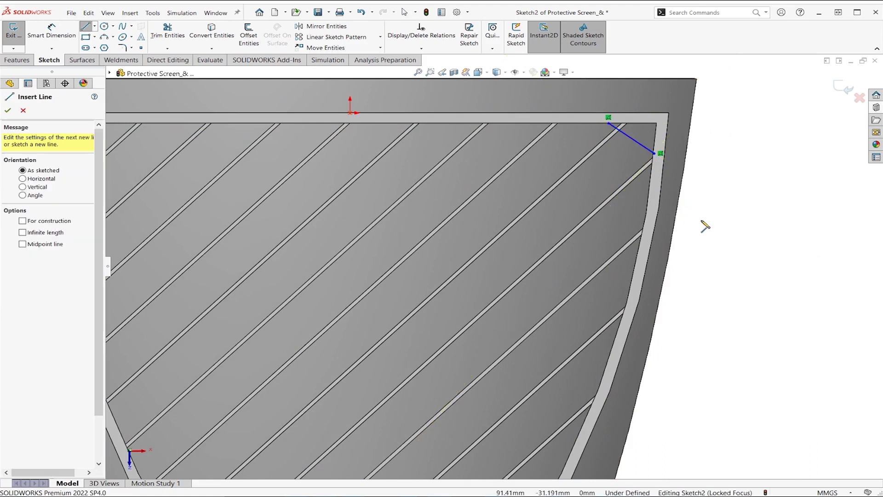
# Dimension the diagonal line 5 mm from the frame corner.
pyautogui.moveTo(705, 220); pyautogui.dragTo(702, 180, button='right')
pyautogui.click(642, 146)
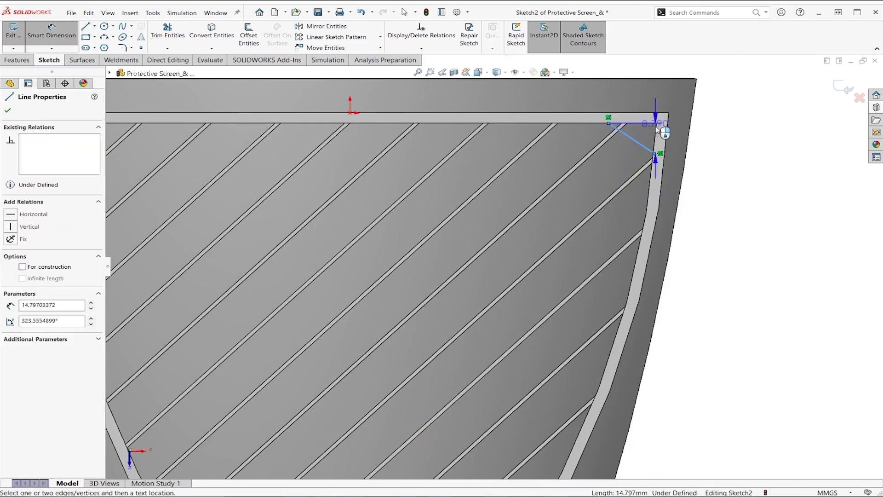
pyautogui.click(658, 124)
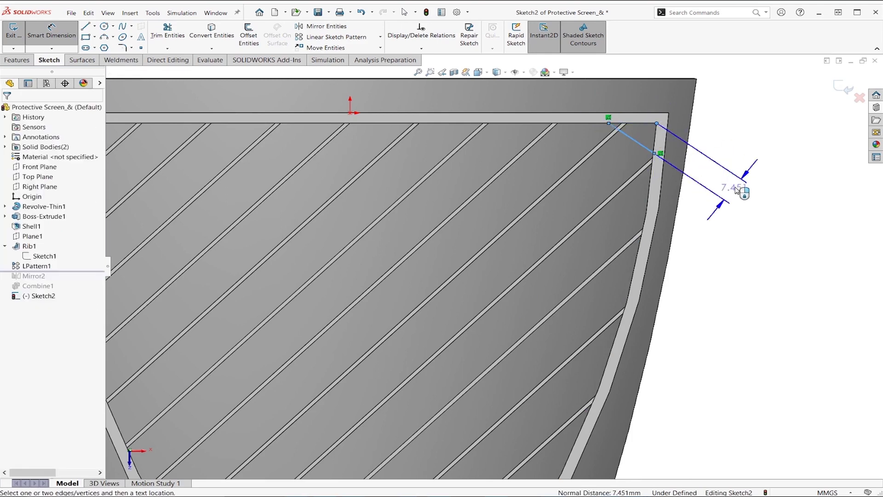
pyautogui.click(735, 189)
pyautogui.write('5')
pyautogui.press('Return')
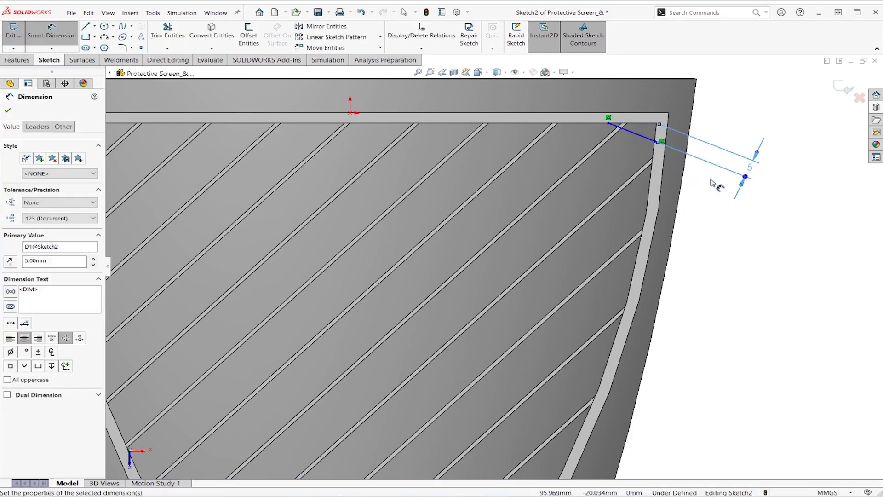
# Dimension the diagonal line at 45° to the frame's top edge.
pyautogui.click(644, 138)
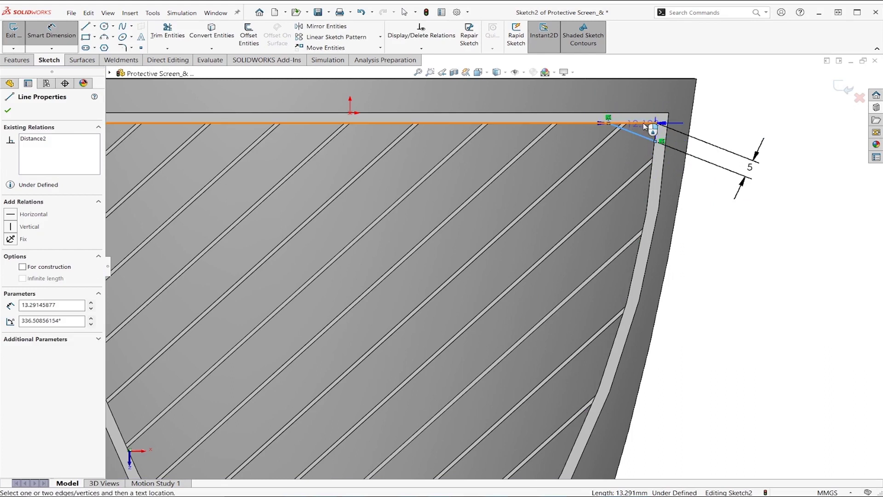
pyautogui.click(650, 123)
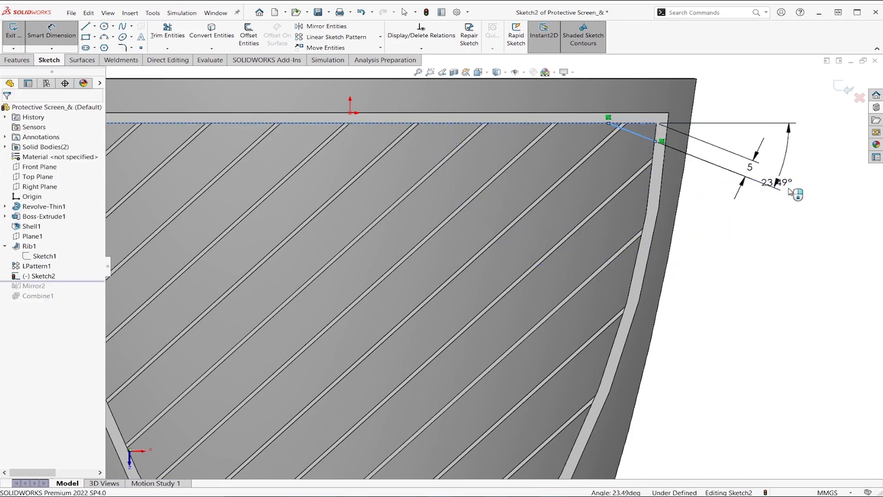
pyautogui.click(785, 184)
pyautogui.write('45')
pyautogui.press('Return')
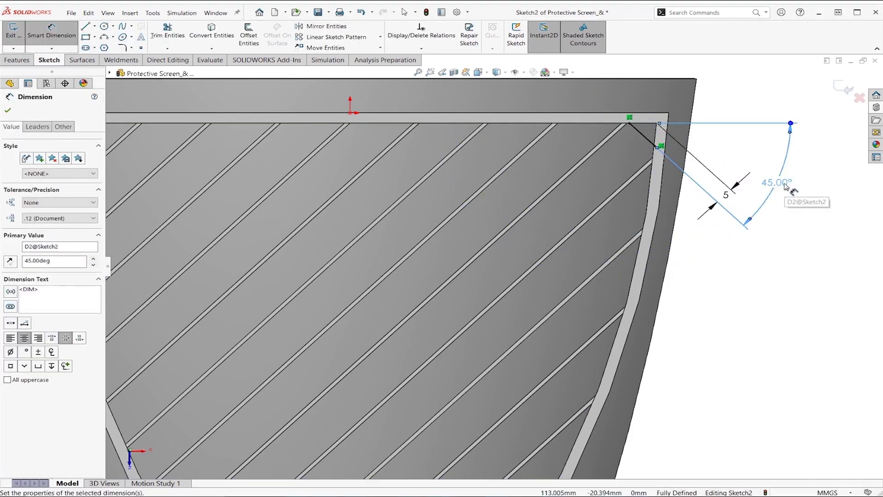
pyautogui.click(29, 61)
# Set up a 1 mm rib parallel to the sketch from the diagonal line, applied to LPattern1.
pyautogui.click(368, 29)
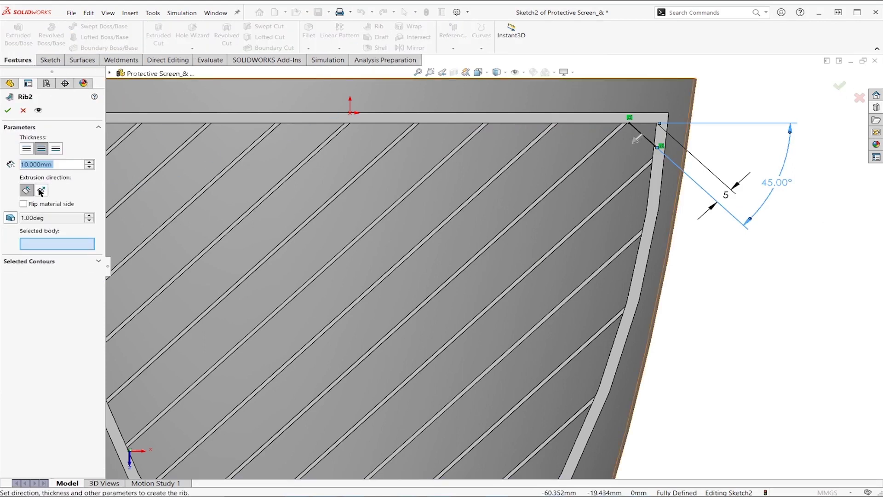
pyautogui.click(41, 191)
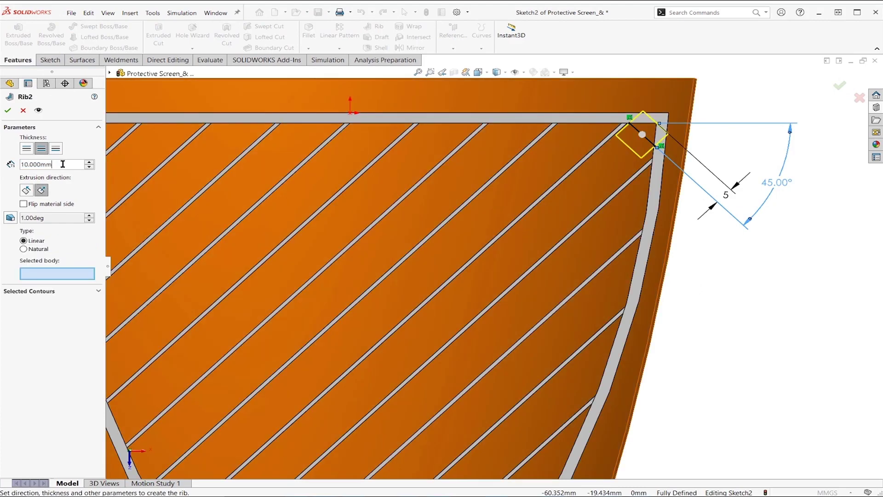
pyautogui.write('1')
pyautogui.press('Return')
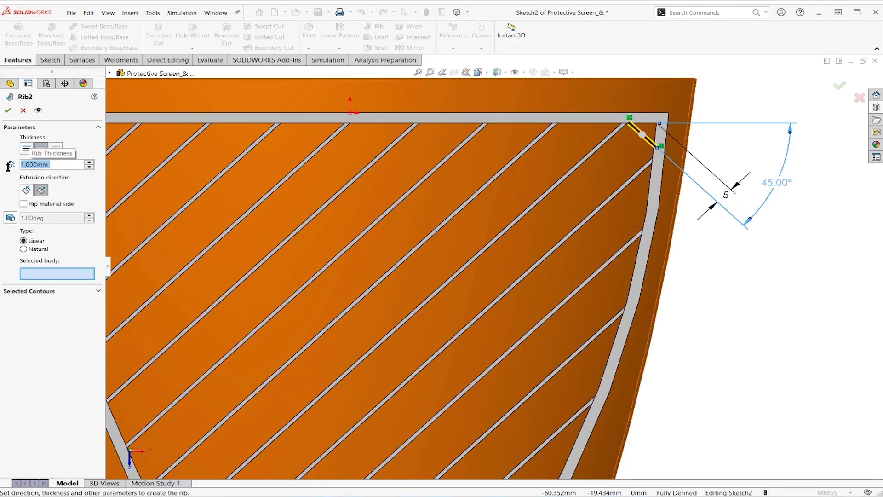
pyautogui.click(51, 276)
pyautogui.click(421, 195)
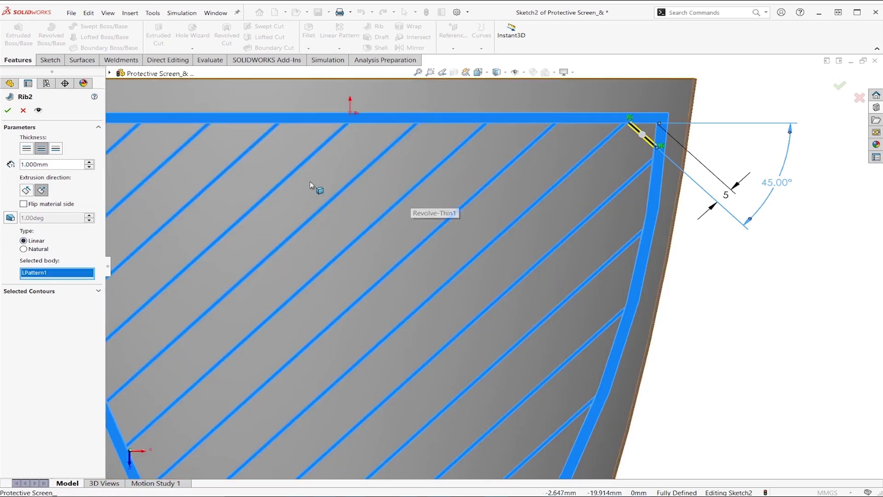
# Create the 1 mm diagonal Rib2 and start a linear pattern of it.
pyautogui.click(8, 110)
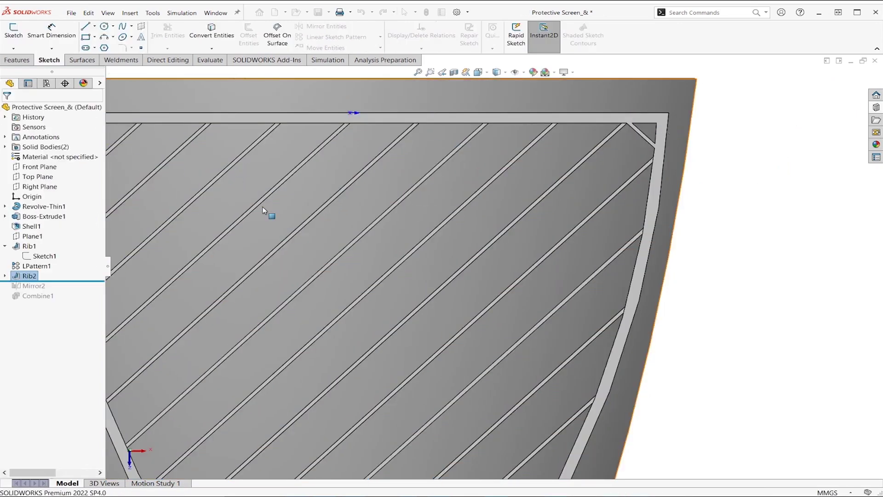
pyautogui.moveTo(496, 272); pyautogui.dragTo(529, 239, button='middle')
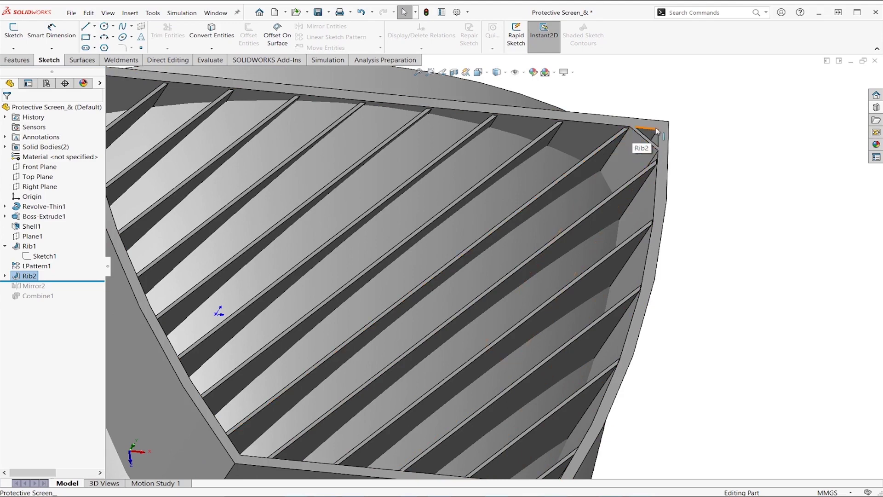
pyautogui.click(17, 60)
pyautogui.click(340, 31)
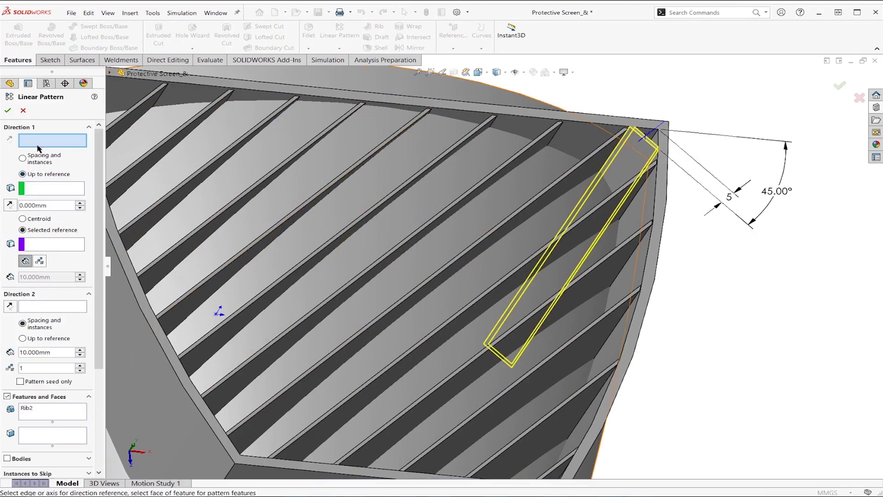
# Pattern Rib2 up to the shell's corner vertex with 12.75 mm spacing, giving 14 instances.
pyautogui.click(631, 172)
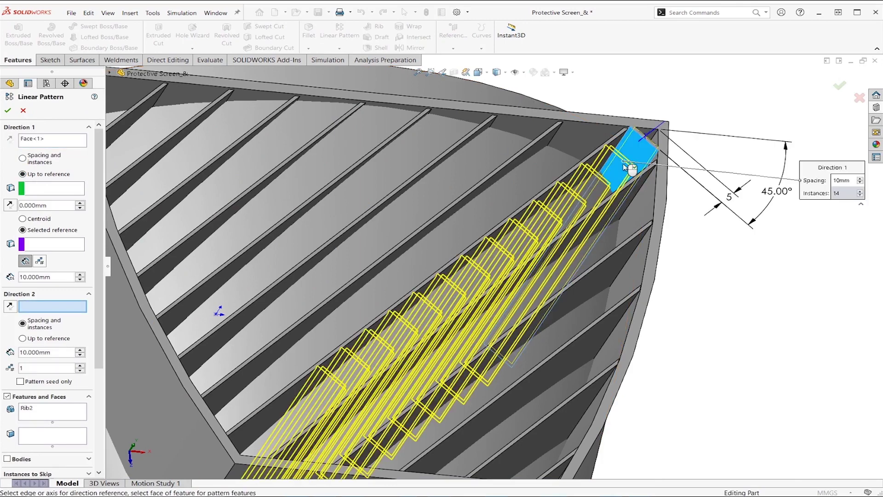
pyautogui.click(44, 189)
pyautogui.scroll(2, 404, 296)
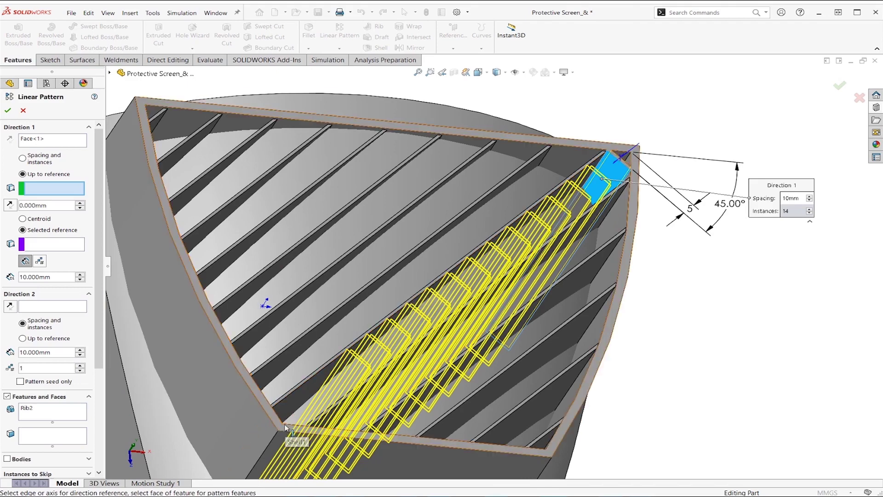
pyautogui.click(283, 424)
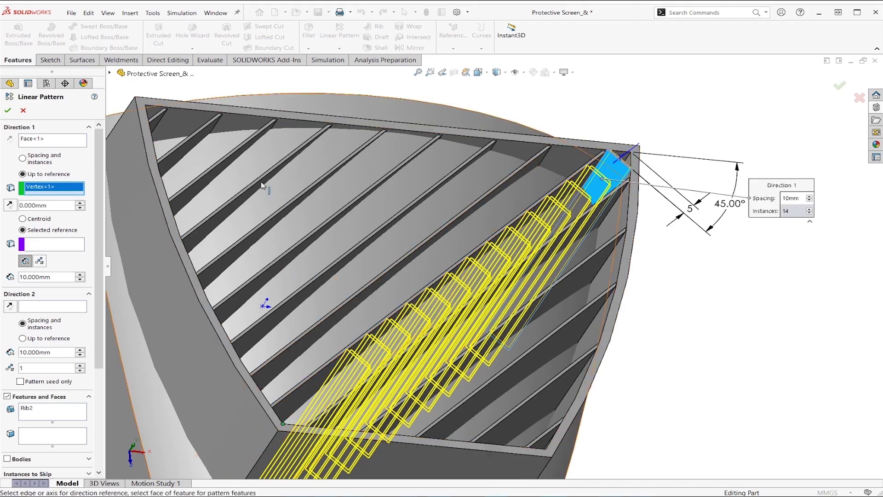
pyautogui.click(57, 244)
pyautogui.click(618, 176)
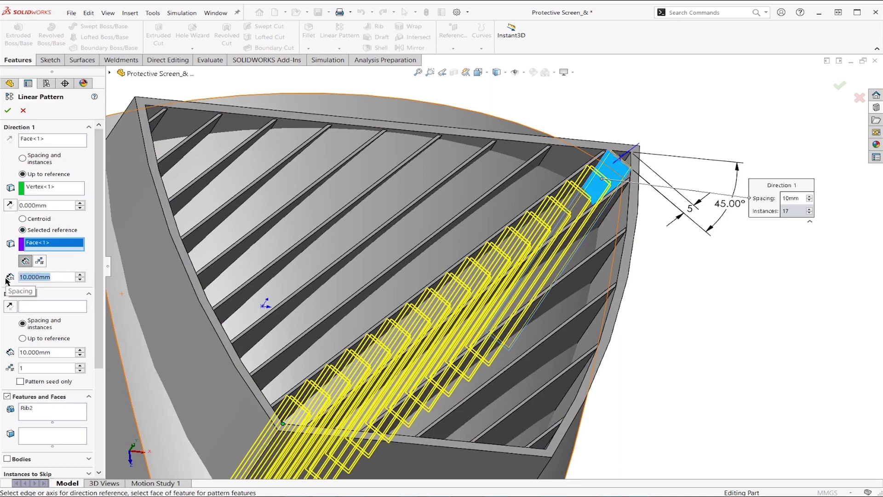
pyautogui.write('12.75')
pyautogui.press('Return')
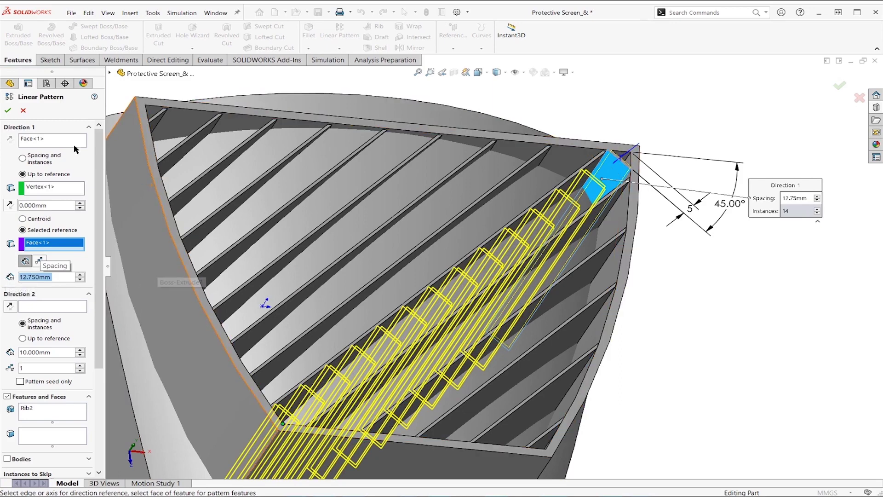
pyautogui.click(7, 112)
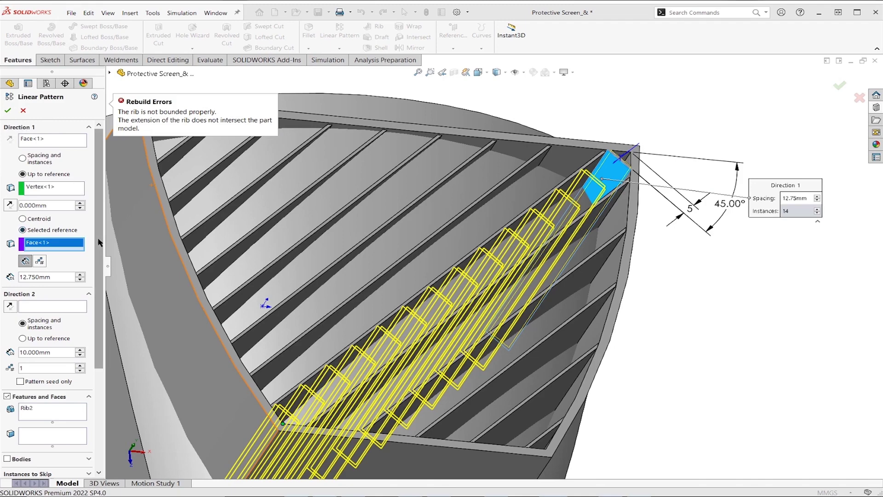
# Turn off auto-select, limit the scope to the Rib2 body, and create LPattern3.
pyautogui.scroll(-8, 42, 424)
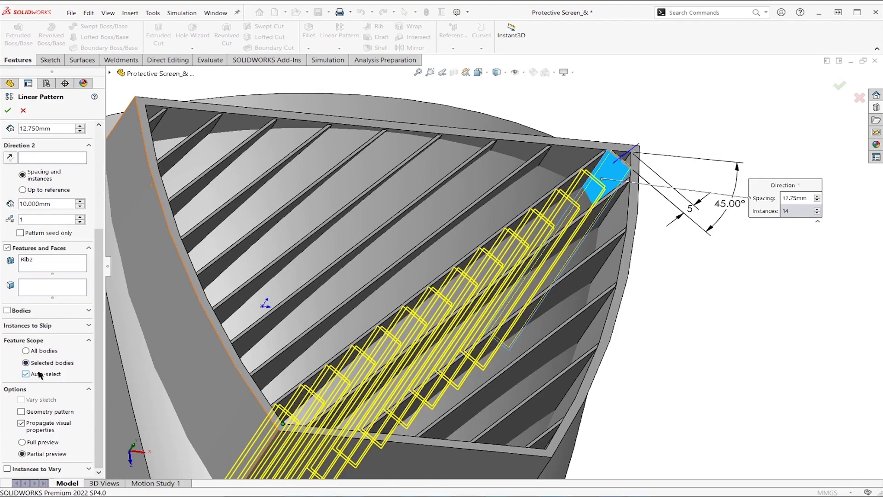
pyautogui.click(40, 375)
pyautogui.click(191, 375)
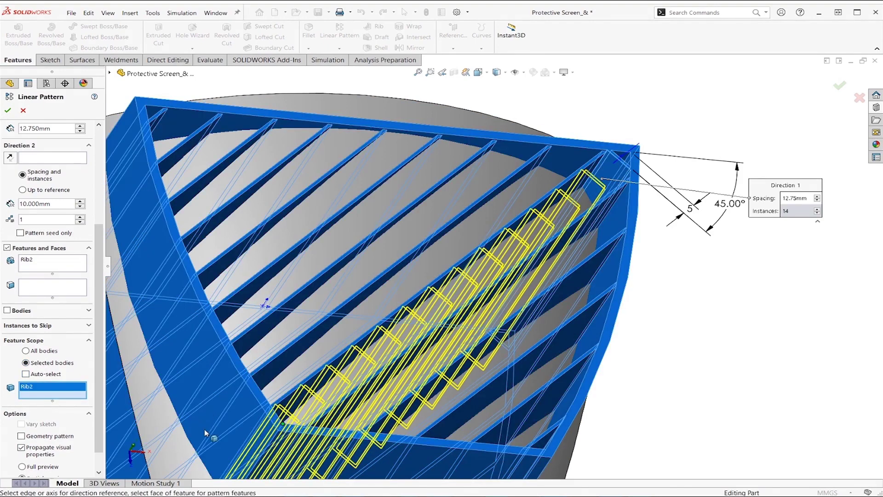
pyautogui.click(8, 112)
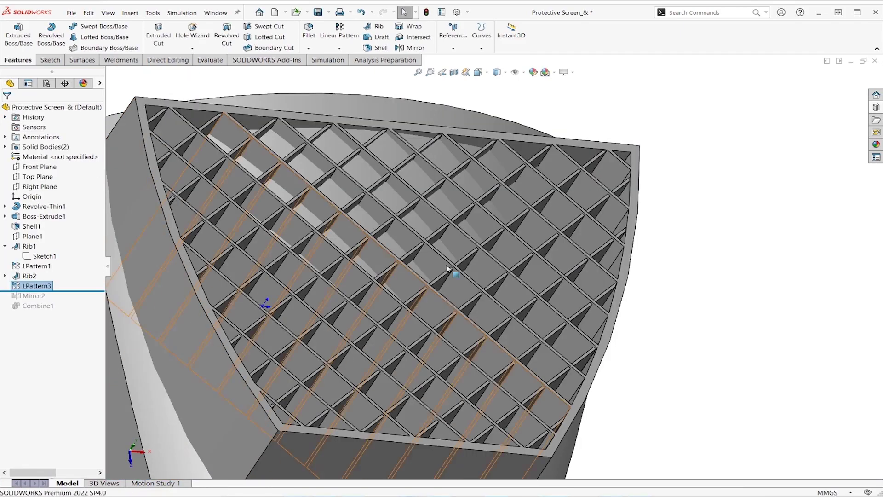
pyautogui.moveTo(465, 274); pyautogui.dragTo(542, 270, button='middle')
pyautogui.scroll(-8, 449, 253)
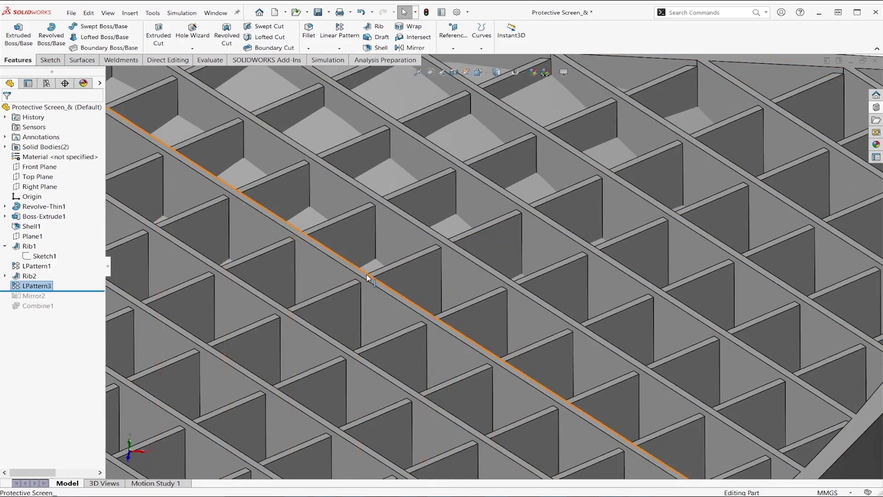
pyautogui.scroll(5, 541, 377)
pyautogui.moveTo(550, 382); pyautogui.dragTo(569, 350, button='middle')
pyautogui.scroll(3, 578, 360)
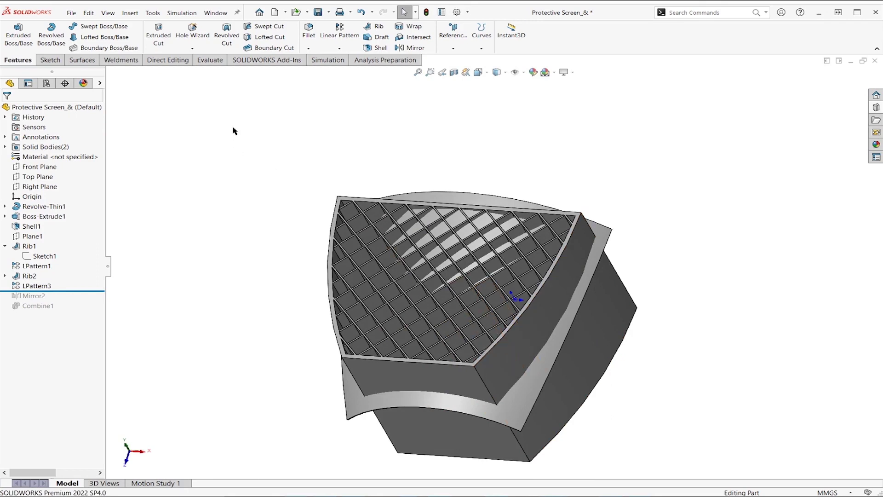
# Combine LPattern3 and Revolve-Thin1 with Common into Combine2, a single curved lattice body.
pyautogui.write('scombi')
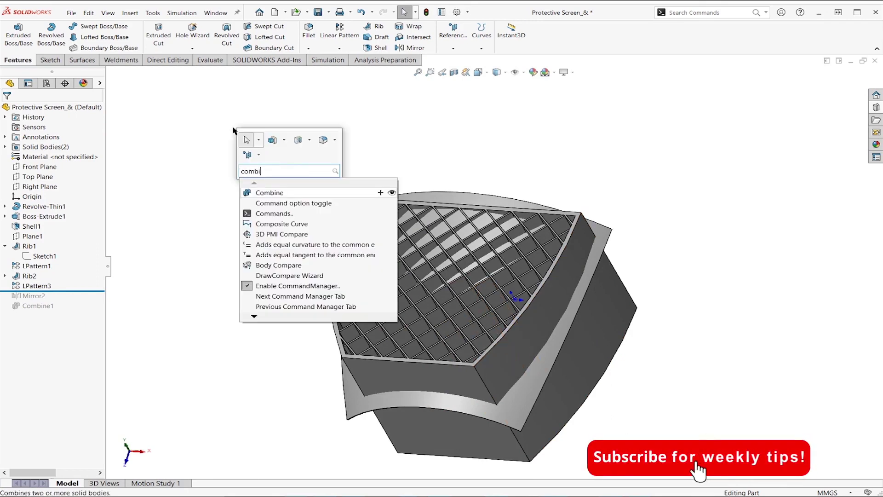
pyautogui.press('Return')
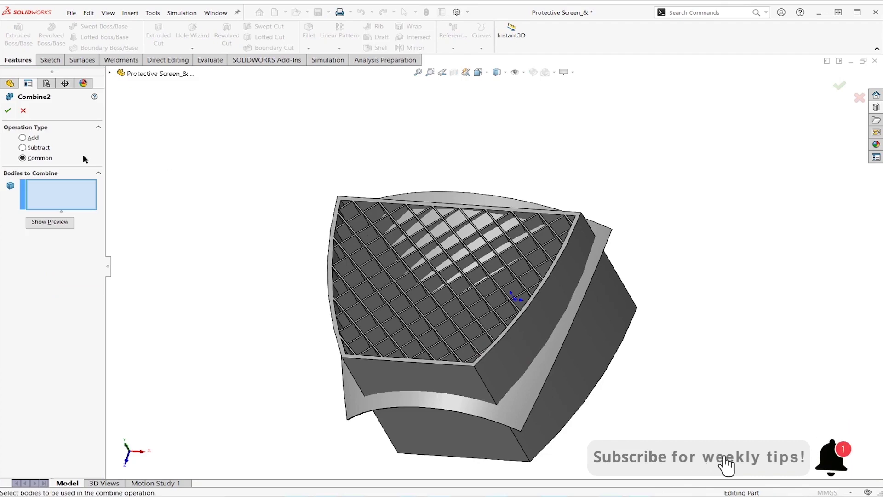
pyautogui.click(359, 241)
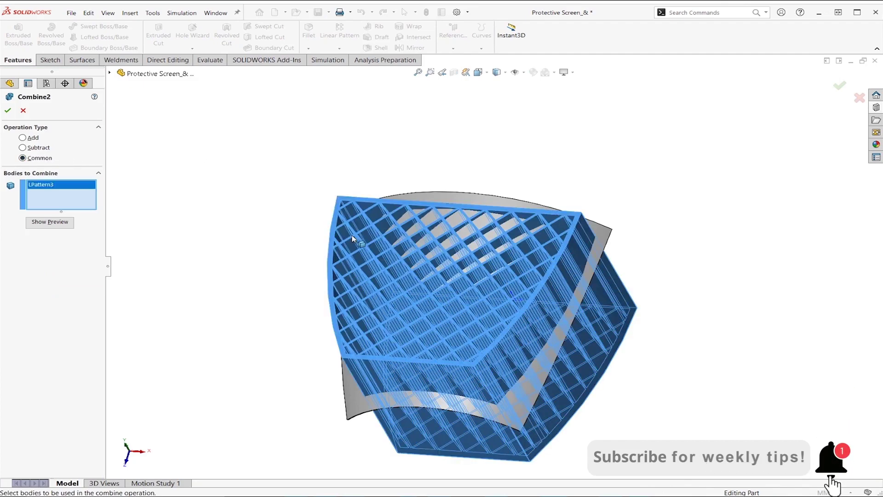
pyautogui.click(438, 200)
pyautogui.click(72, 222)
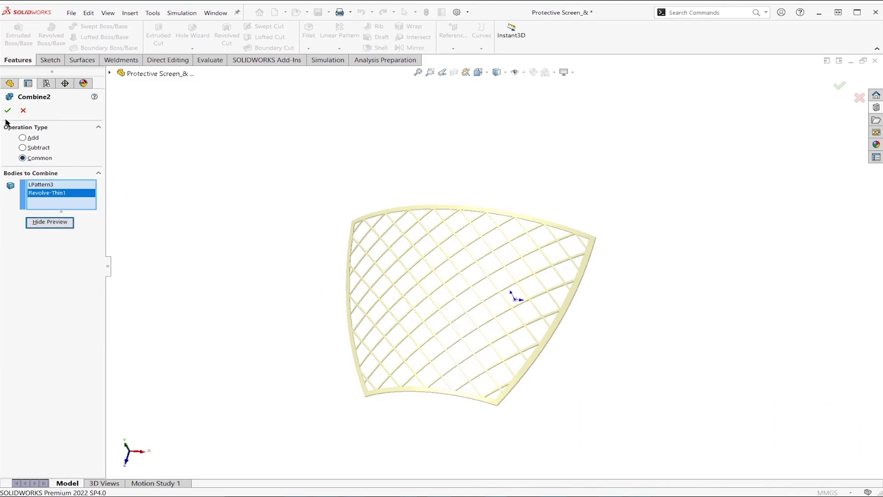
pyautogui.click(8, 111)
pyautogui.moveTo(477, 308); pyautogui.dragTo(477, 262, button='middle')
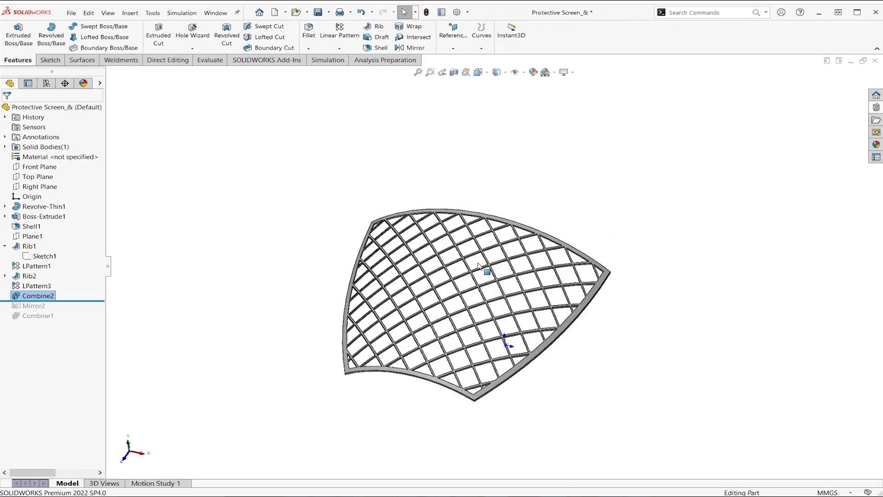